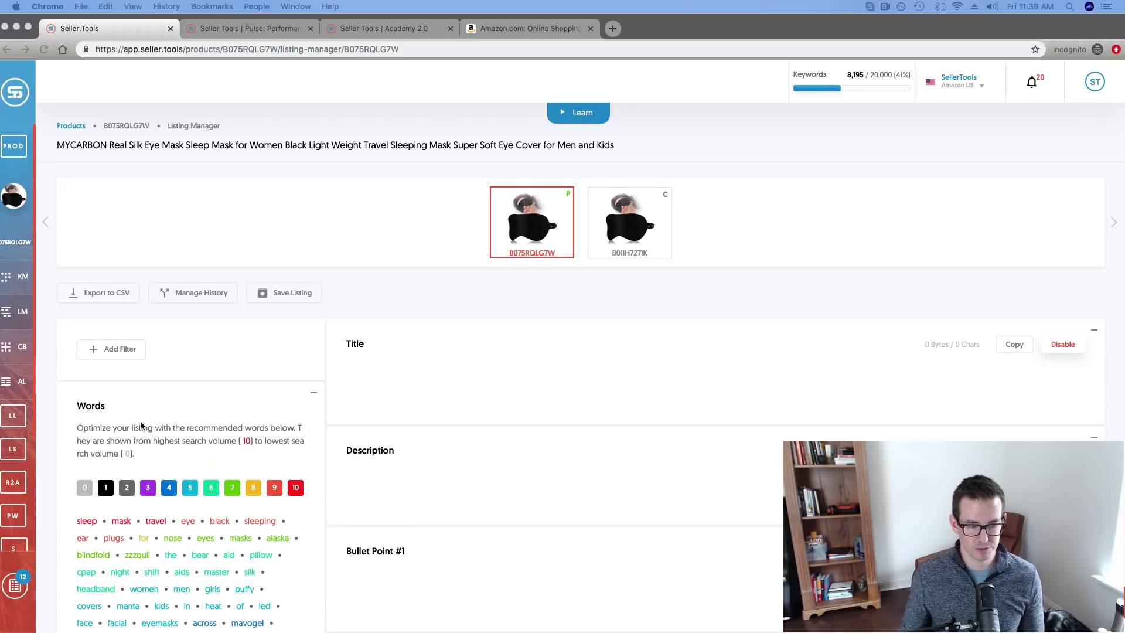
Hide the words rated 0 to 4 from the recommended Words list.
{"action": "scroll", "coordinate": [146, 428], "scroll_direction": "down", "scroll_amount": 1}
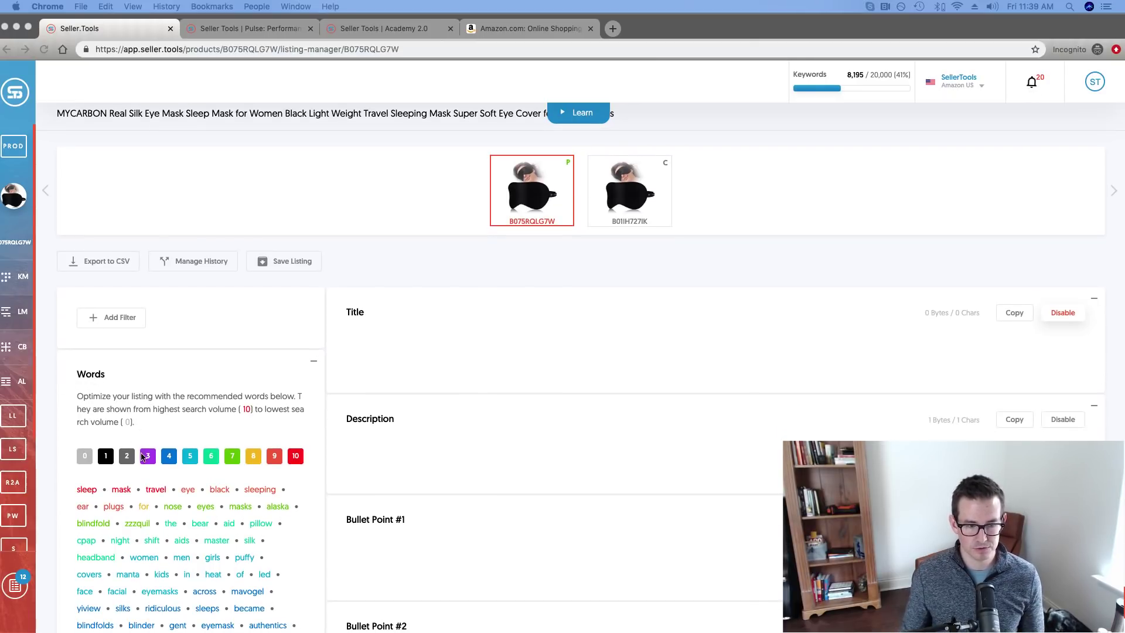
{"action": "scroll", "coordinate": [147, 495], "scroll_direction": "down", "scroll_amount": 3}
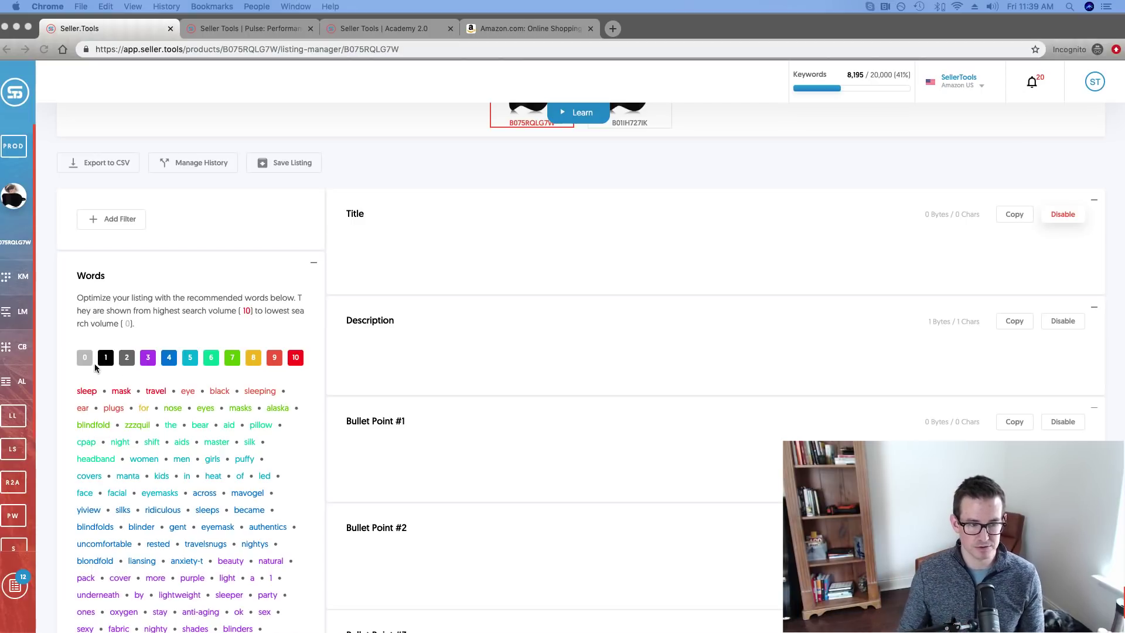
{"action": "left_click", "coordinate": [86, 361]}
{"action": "left_click", "coordinate": [106, 363]}
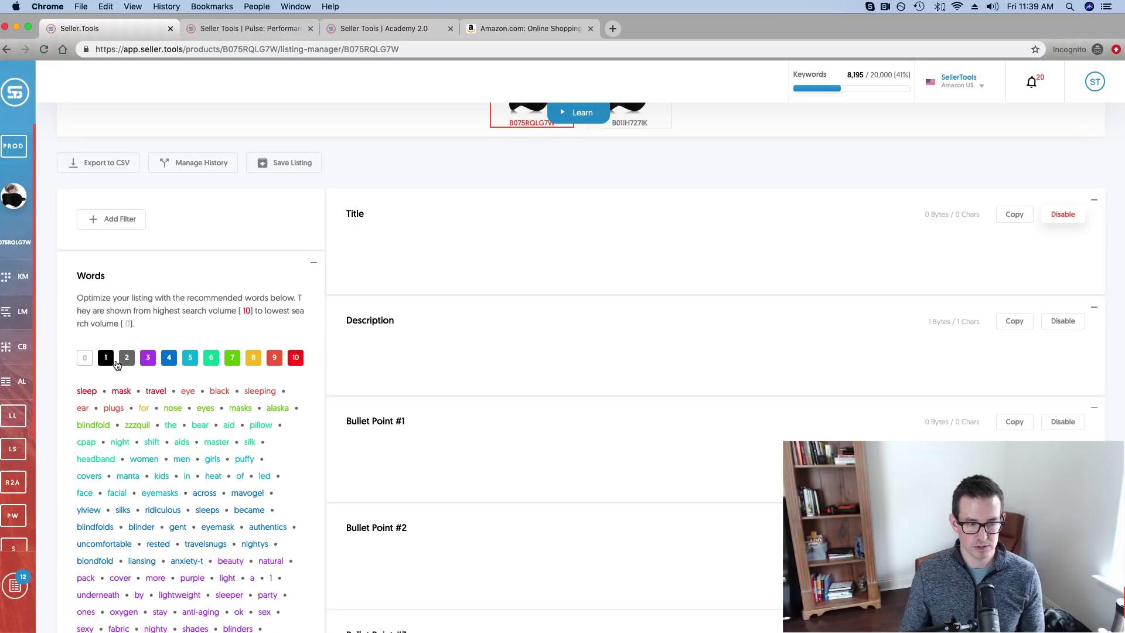
{"action": "left_click", "coordinate": [148, 363]}
{"action": "left_click", "coordinate": [169, 362]}
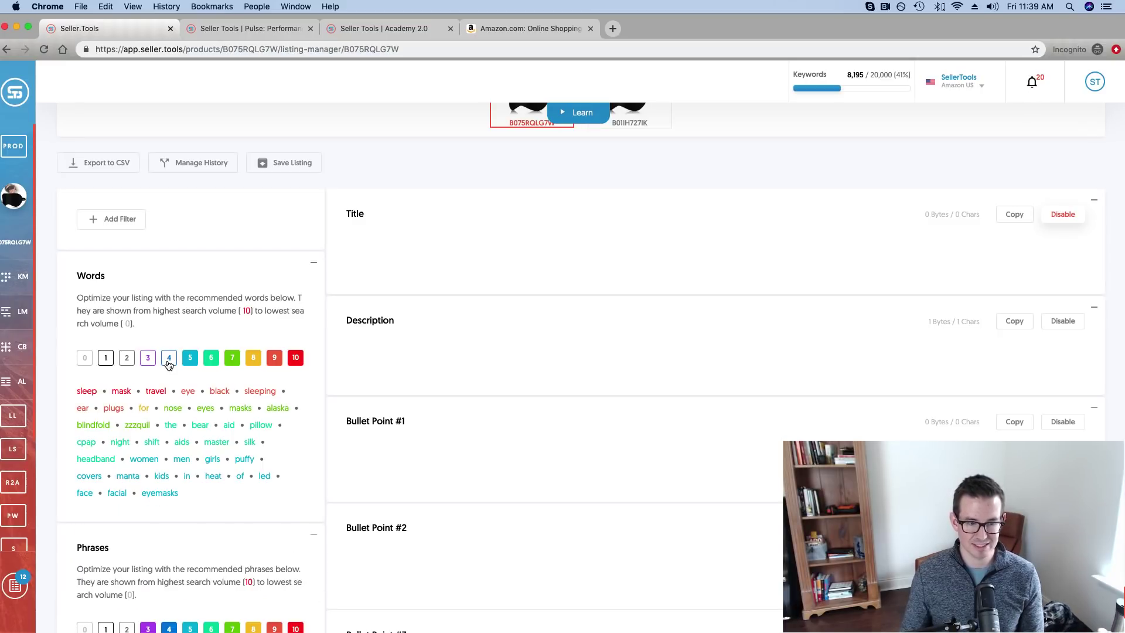
Show the words rated 4 down to 0 again in the recommended Words list.
{"action": "left_click", "coordinate": [168, 363]}
{"action": "left_click", "coordinate": [148, 362]}
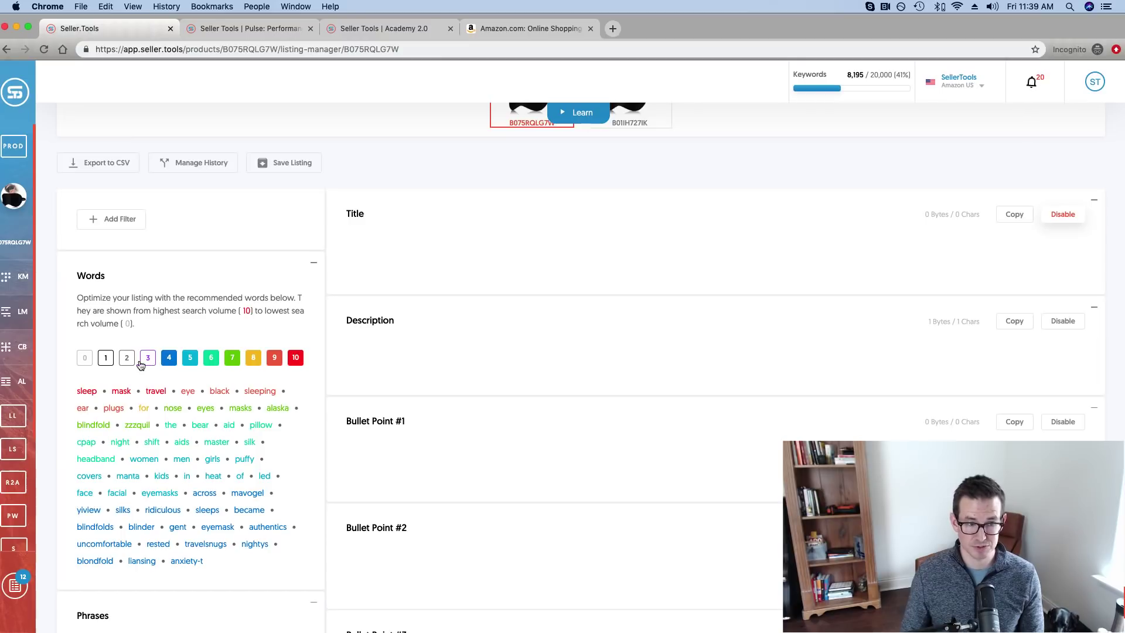
{"action": "left_click", "coordinate": [131, 364]}
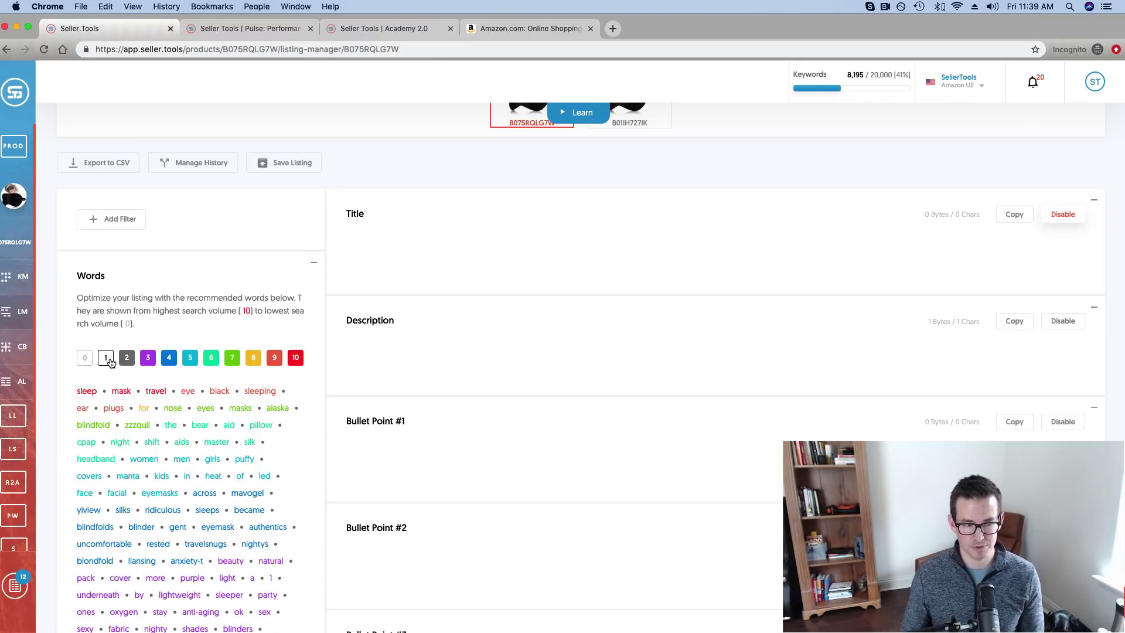
{"action": "left_click", "coordinate": [106, 360]}
{"action": "left_click", "coordinate": [88, 362]}
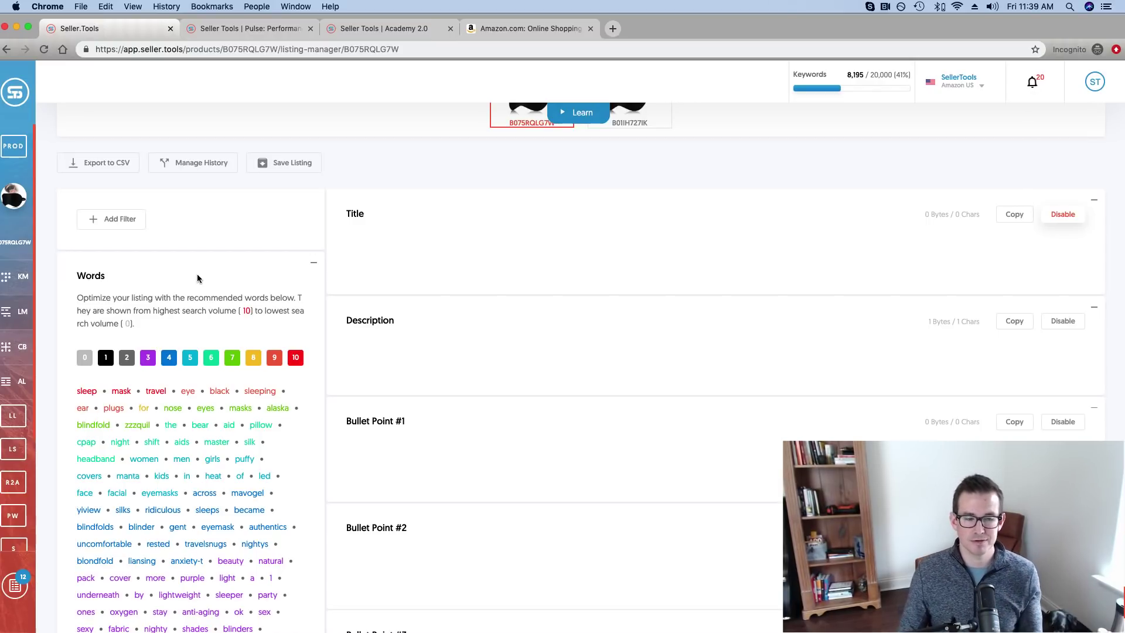
Examine the full list of recommended words down to the start of the Phrases section.
{"action": "scroll", "coordinate": [197, 273], "scroll_direction": "down", "scroll_amount": 3}
{"action": "scroll", "coordinate": [196, 274], "scroll_direction": "down", "scroll_amount": 15}
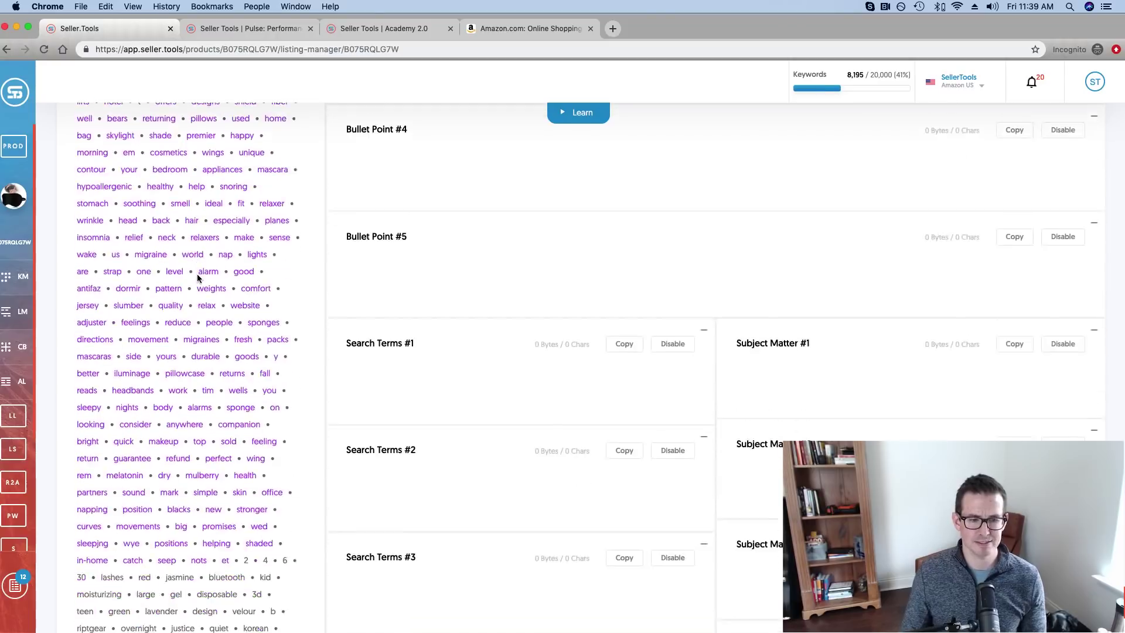
{"action": "scroll", "coordinate": [197, 277], "scroll_direction": "down", "scroll_amount": 15}
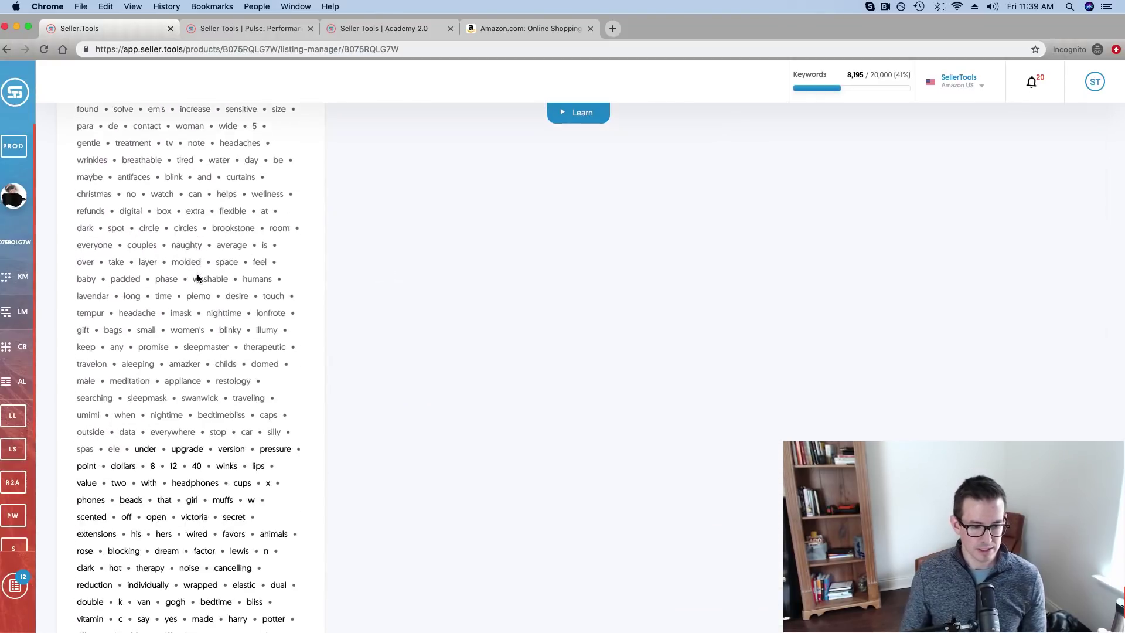
{"action": "scroll", "coordinate": [197, 278], "scroll_direction": "down", "scroll_amount": 4}
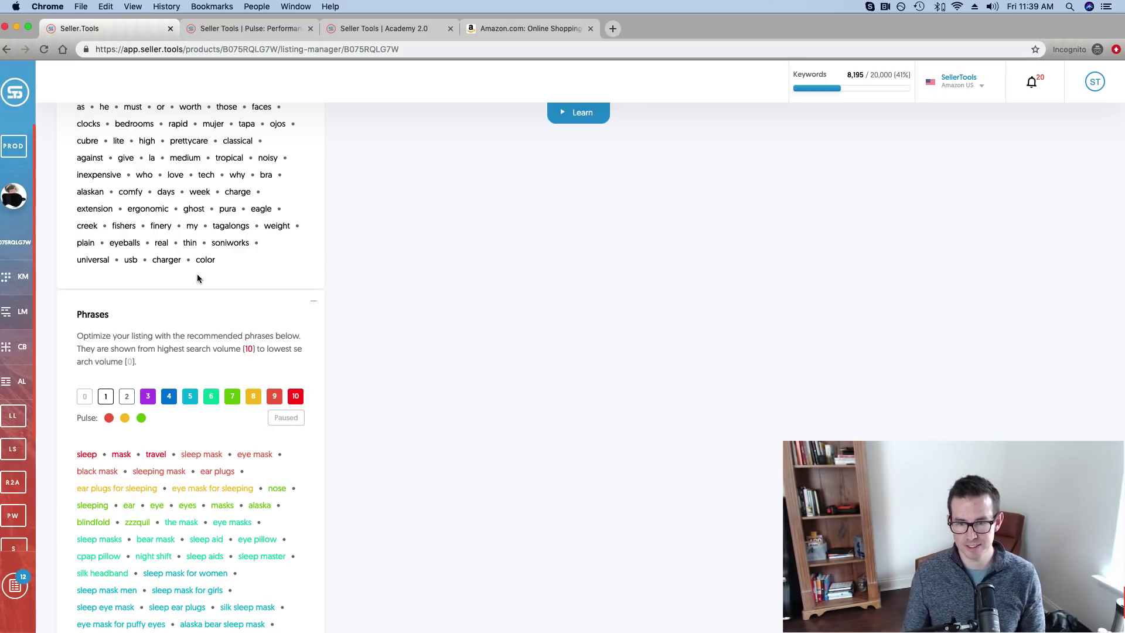
{"action": "scroll", "coordinate": [197, 272], "scroll_direction": "up", "scroll_amount": 15}
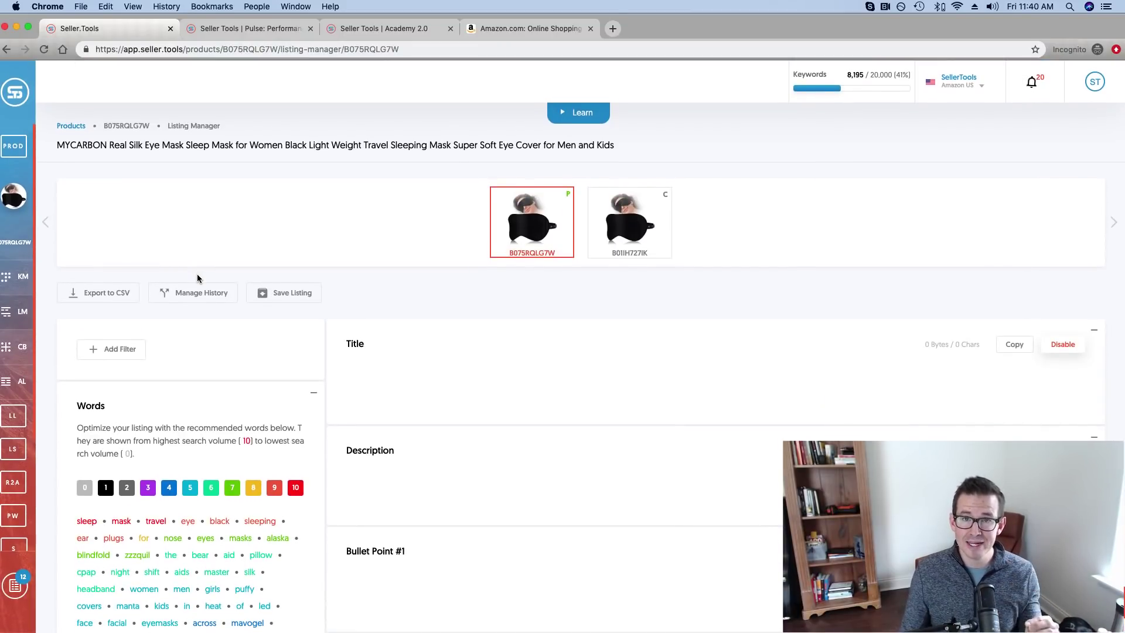
Consult the listing field weight graphic in the Pulse article and the Case Studies on the Academy 2.0 page.
{"action": "left_click", "coordinate": [226, 35]}
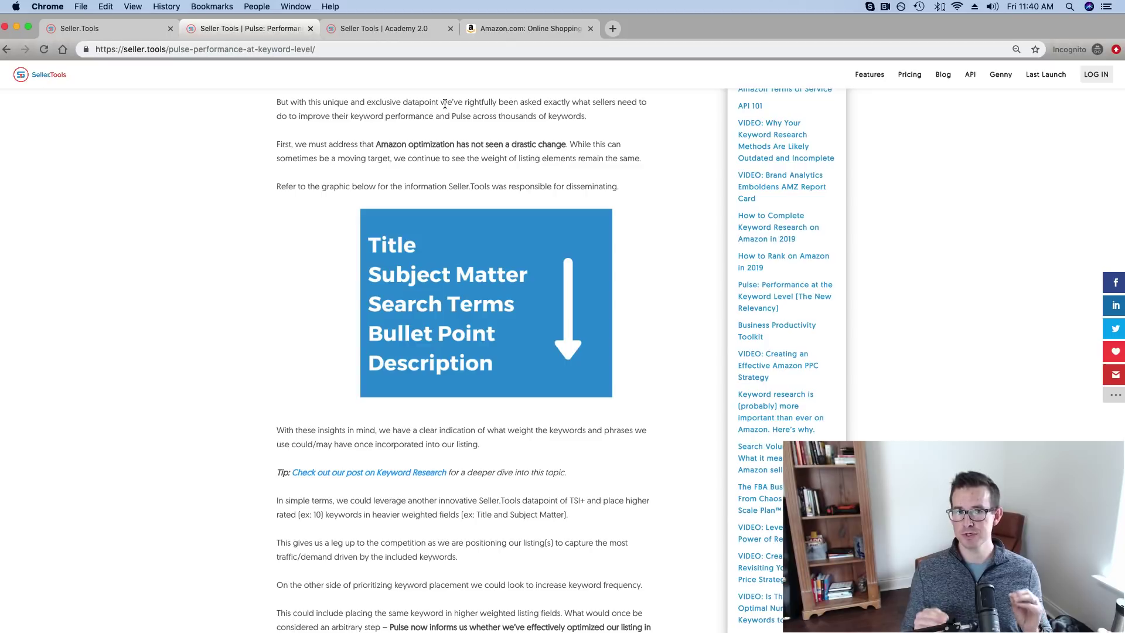
{"action": "left_click", "coordinate": [368, 33]}
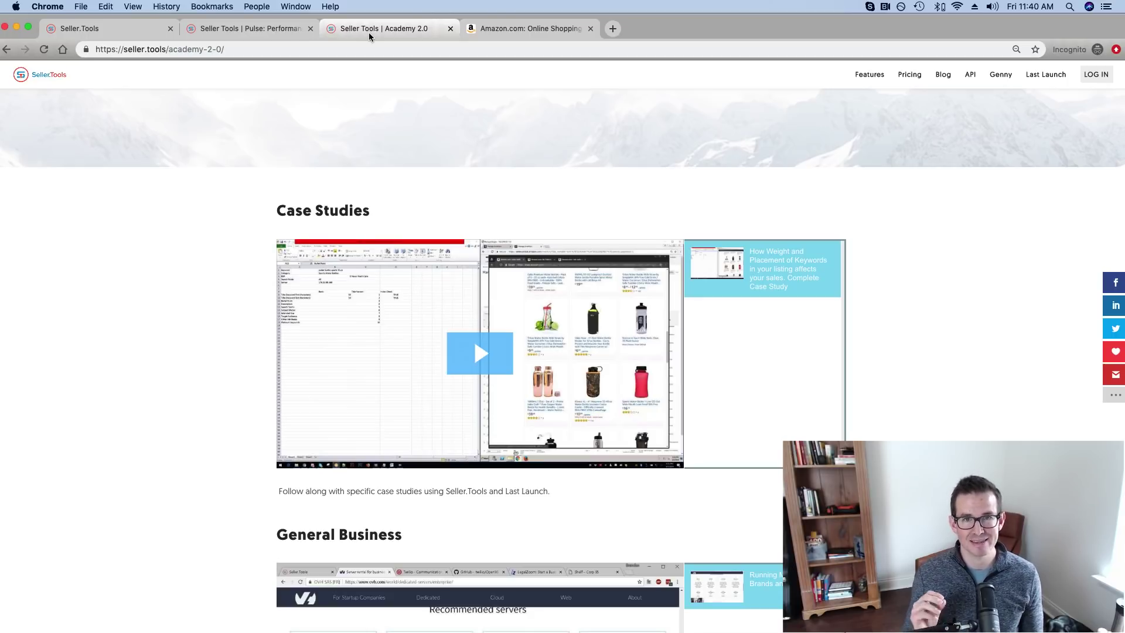
{"action": "left_click", "coordinate": [293, 32]}
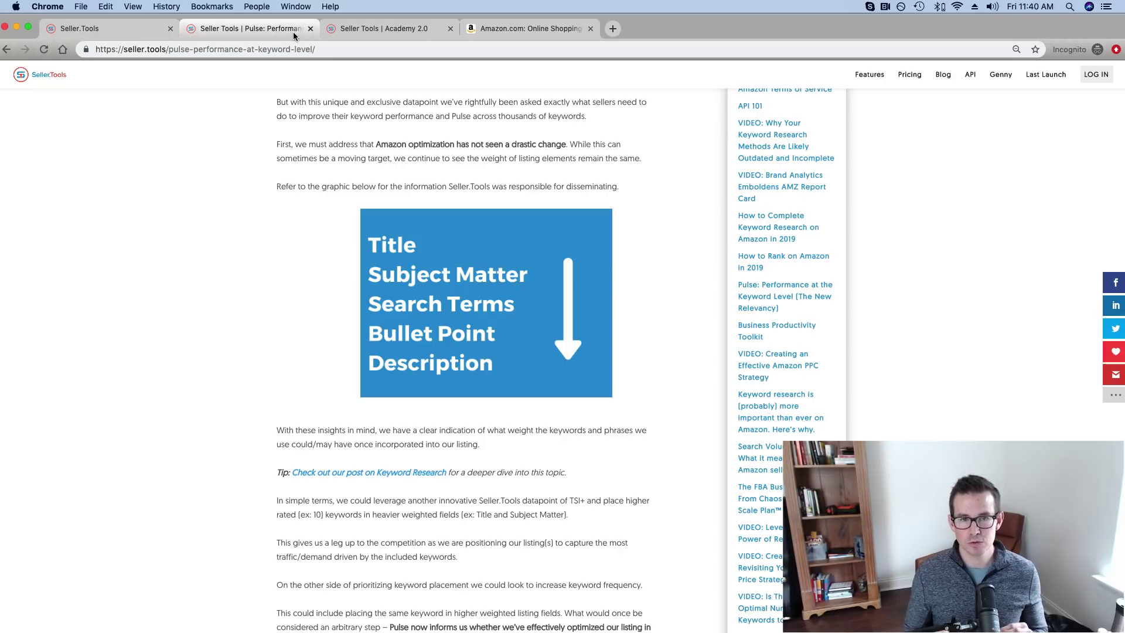
{"action": "left_click", "coordinate": [62, 28]}
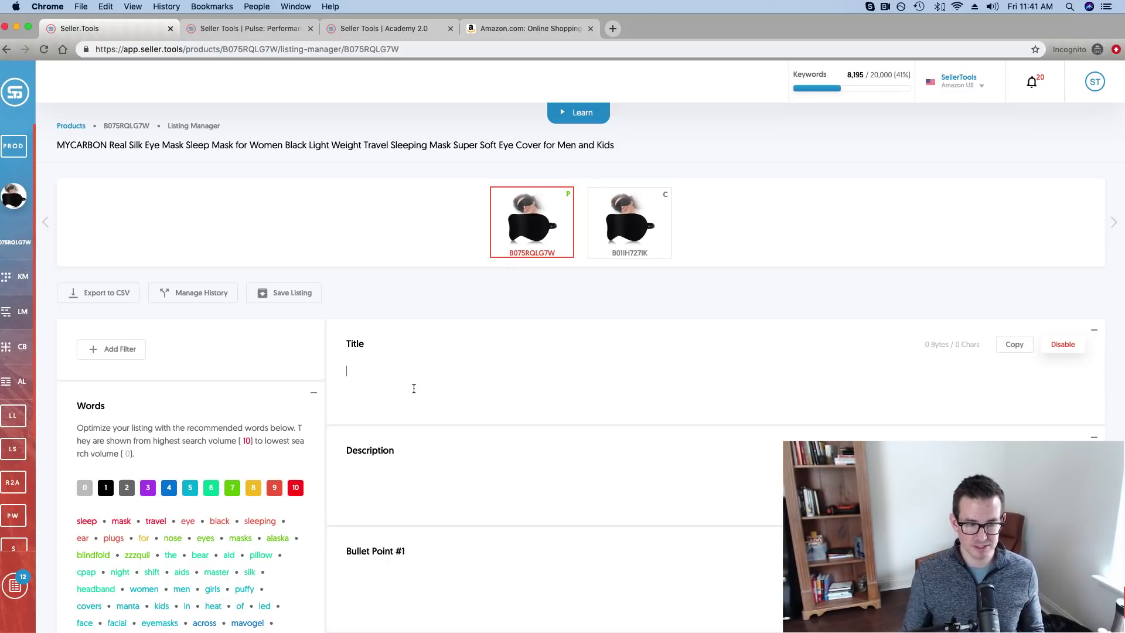
Filter the Words list to ratings 8 to 10 by hiding the words rated 0 to 7.
{"action": "left_click", "coordinate": [229, 492]}
{"action": "left_click", "coordinate": [210, 492]}
{"action": "left_click", "coordinate": [191, 492]}
{"action": "left_click", "coordinate": [170, 491]}
{"action": "left_click", "coordinate": [148, 490]}
{"action": "left_click", "coordinate": [129, 491]}
{"action": "left_click", "coordinate": [107, 490]}
{"action": "left_click", "coordinate": [94, 490]}
Enter "Black sleep mask perfect for travel" as the listing title.
{"action": "left_click", "coordinate": [401, 368]}
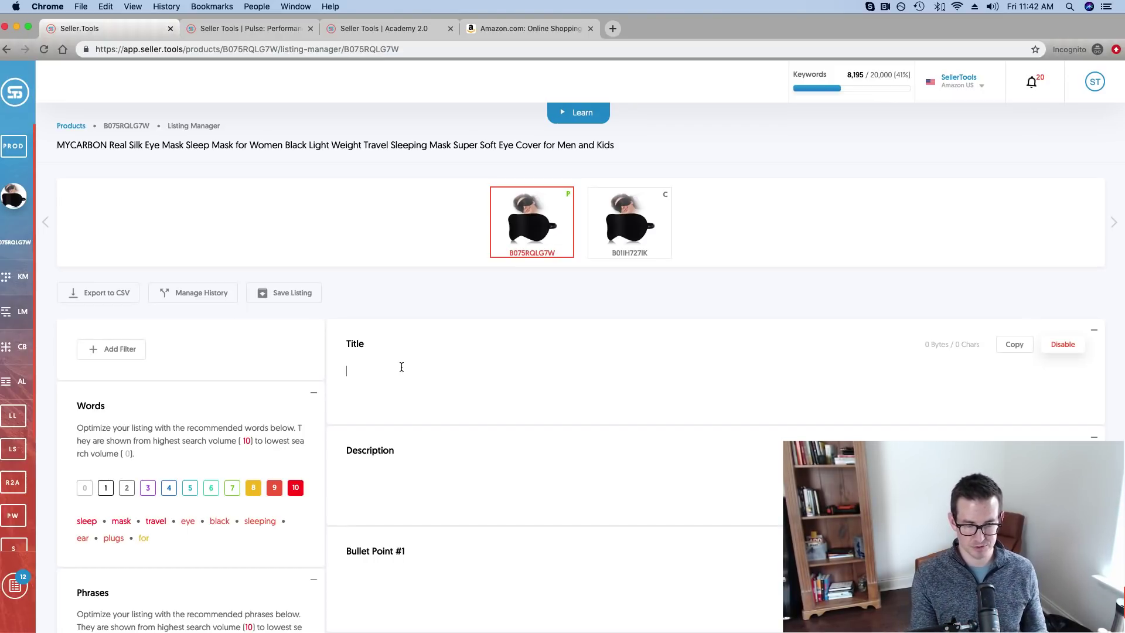
{"action": "type", "text": "Black"}
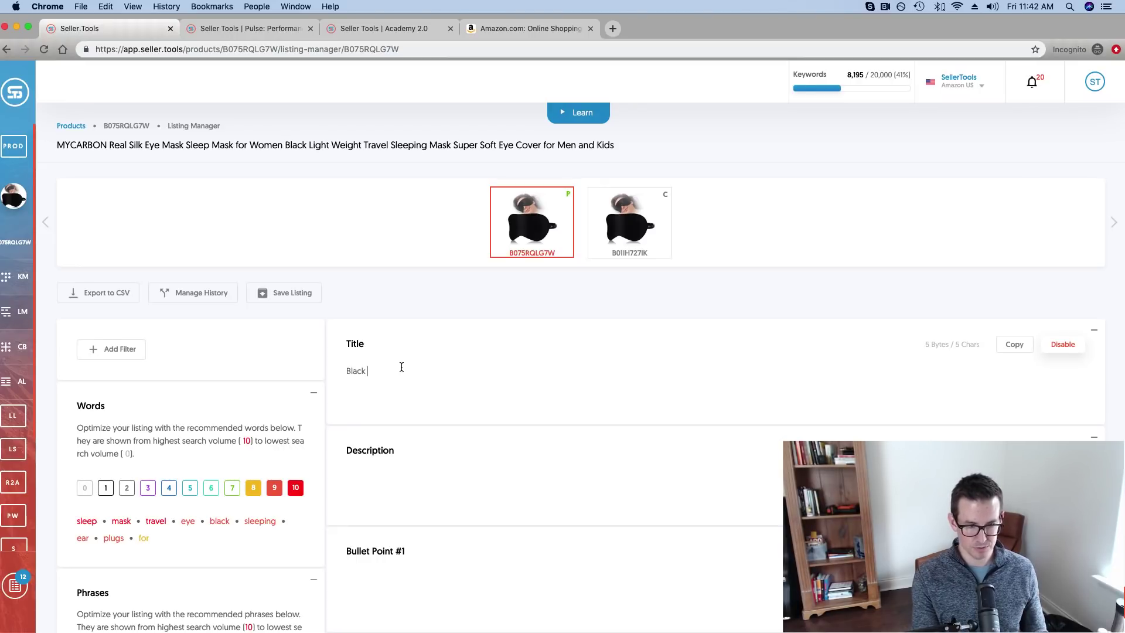
{"action": "type", "text": " sleep ma"}
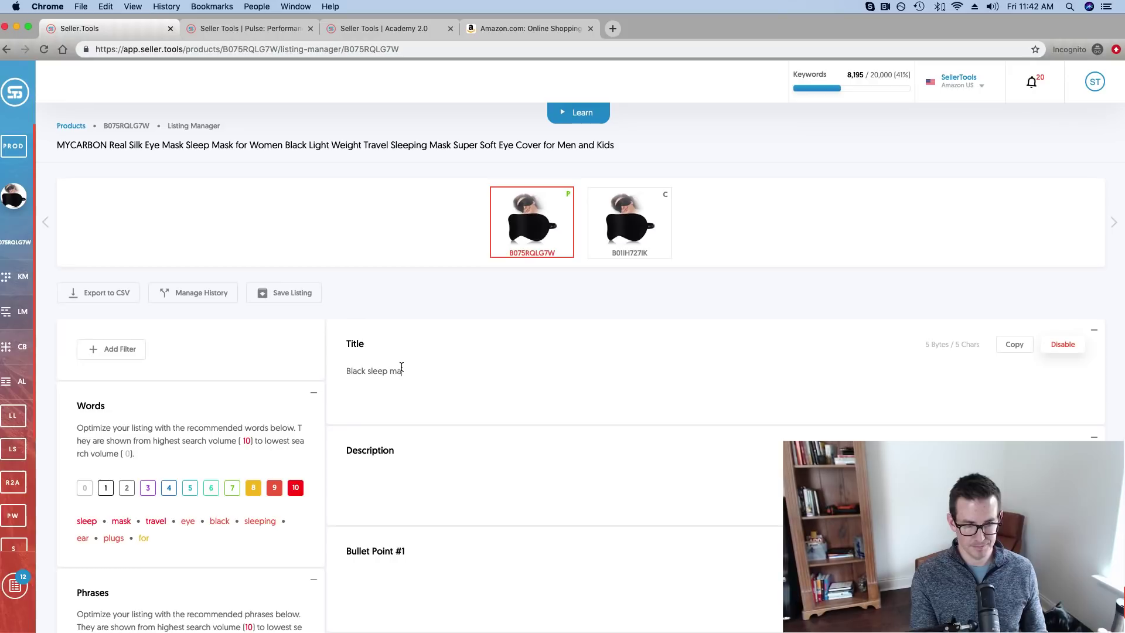
{"action": "type", "text": "sk perfe"}
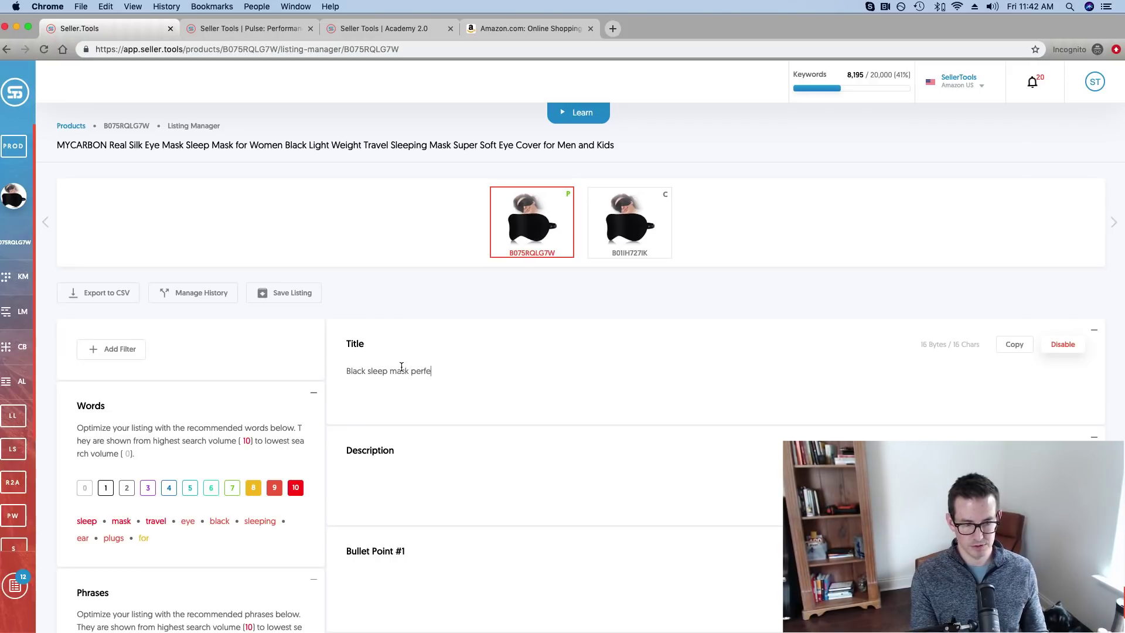
{"action": "type", "text": "ct for travel"}
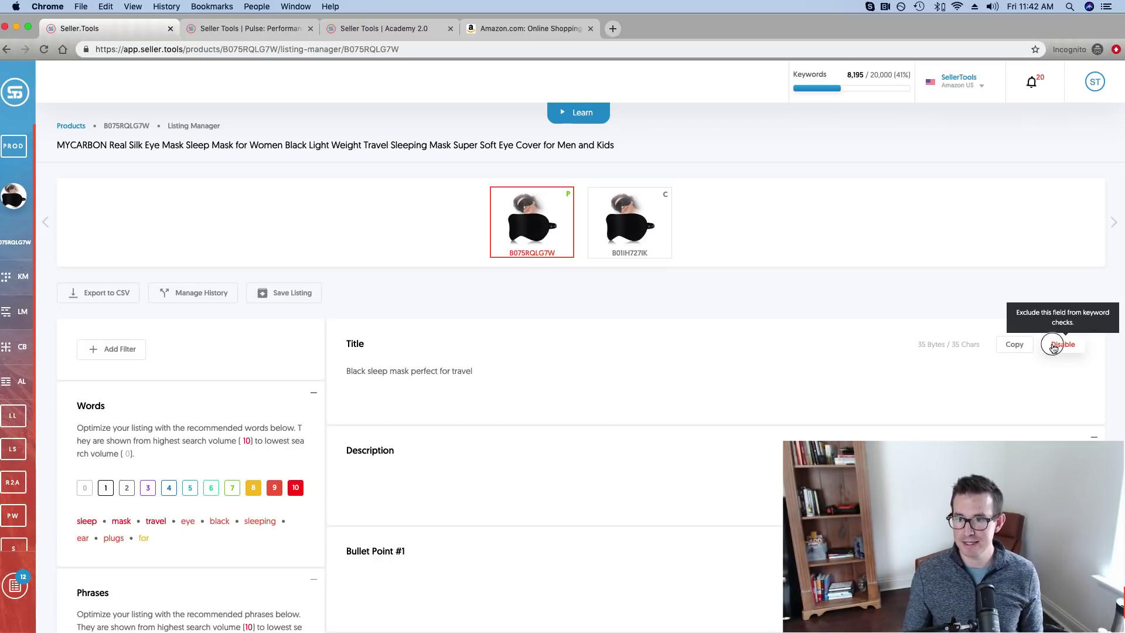
Include the Title field in the keyword checks, switching it off and on once more to compare the Words list.
{"action": "left_click", "coordinate": [1053, 348]}
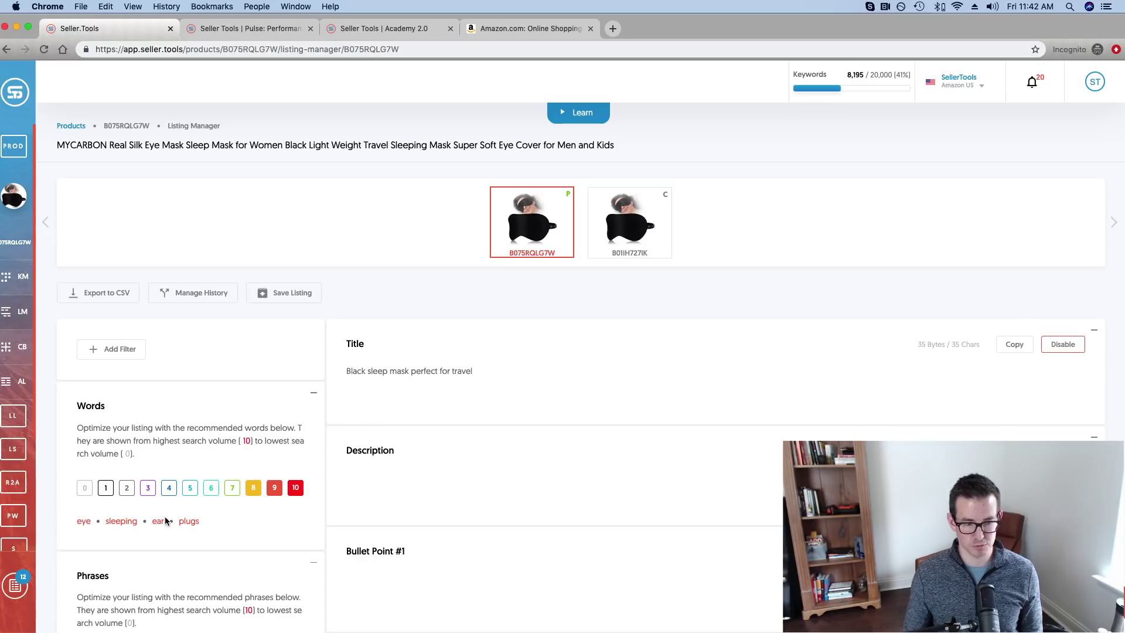
{"action": "left_click", "coordinate": [1063, 344]}
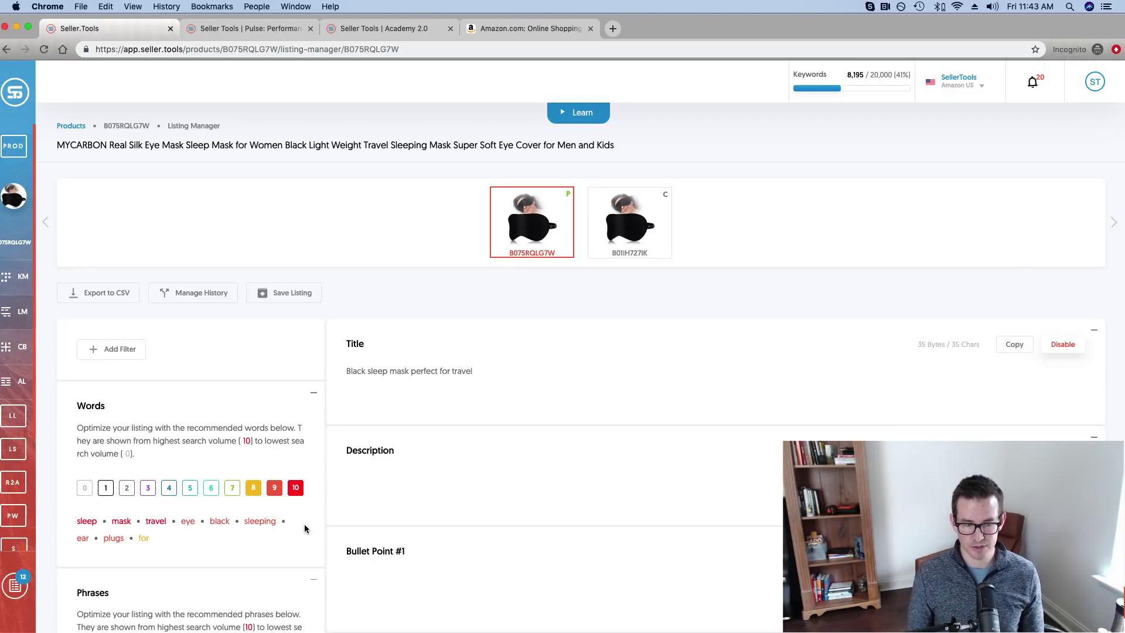
{"action": "left_click", "coordinate": [1069, 350]}
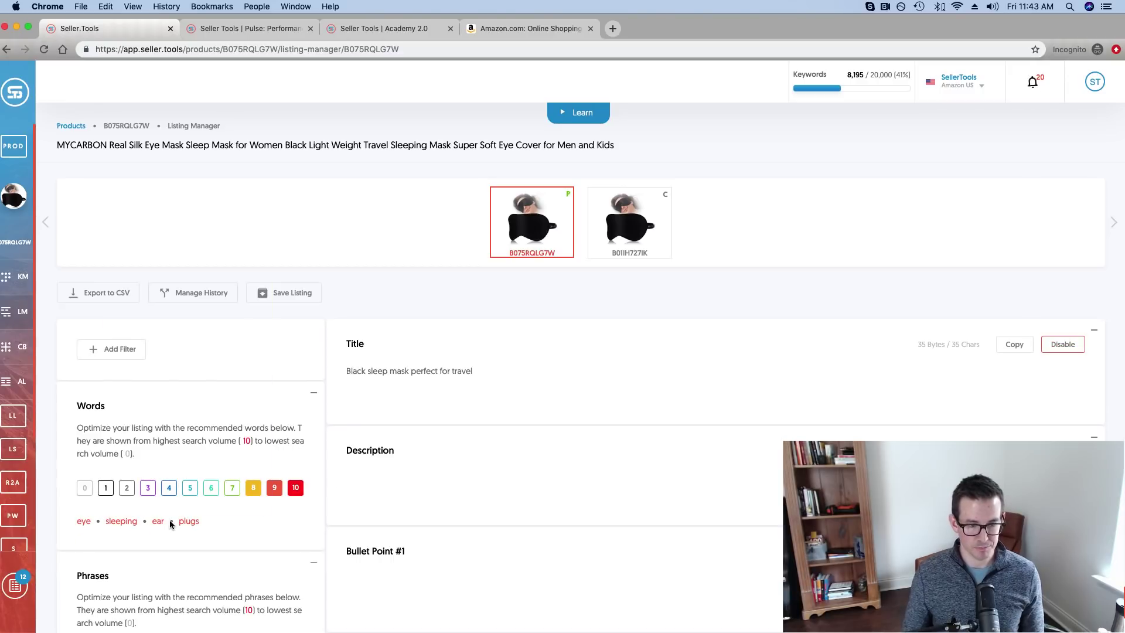
Show the words rated 5 to 7 again in the Words list and return to the Title text.
{"action": "left_click", "coordinate": [227, 492]}
{"action": "left_click", "coordinate": [212, 492]}
{"action": "left_click", "coordinate": [192, 493]}
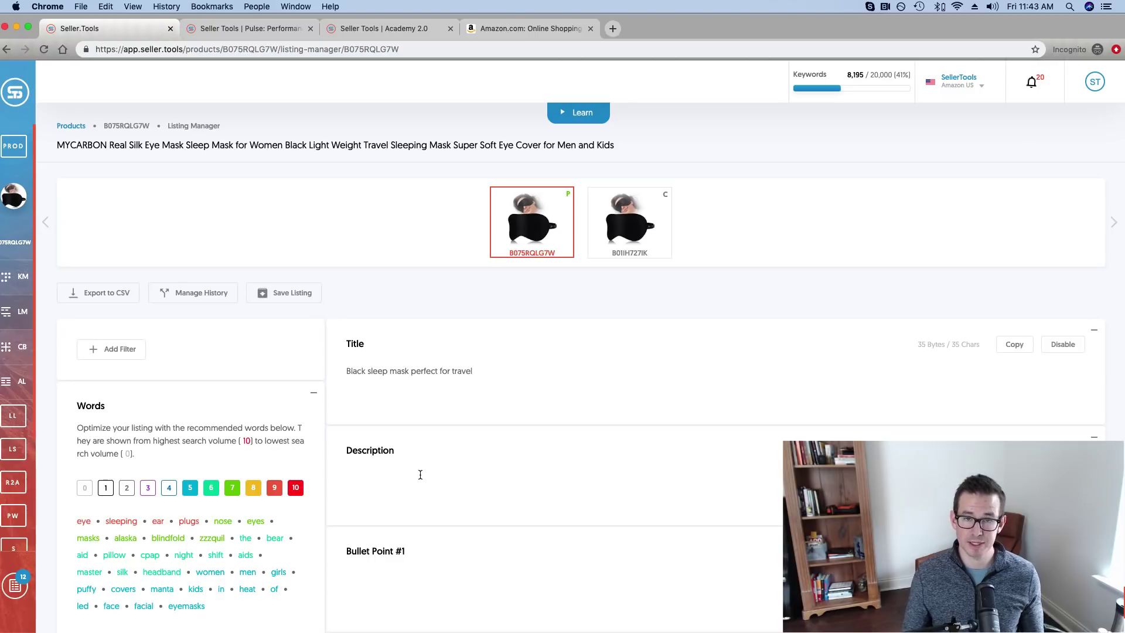
{"action": "left_click", "coordinate": [495, 384]}
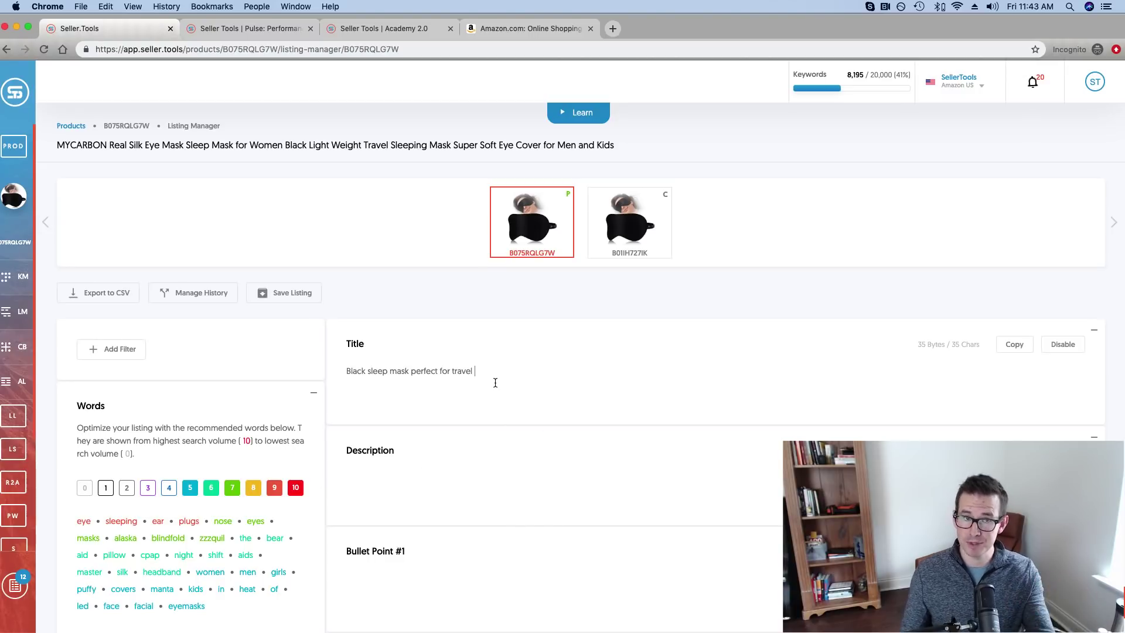
Compare the field weight graphic in the Pulse article with the listing's bullet point, search term and subject matter fields.
{"action": "left_click", "coordinate": [205, 37]}
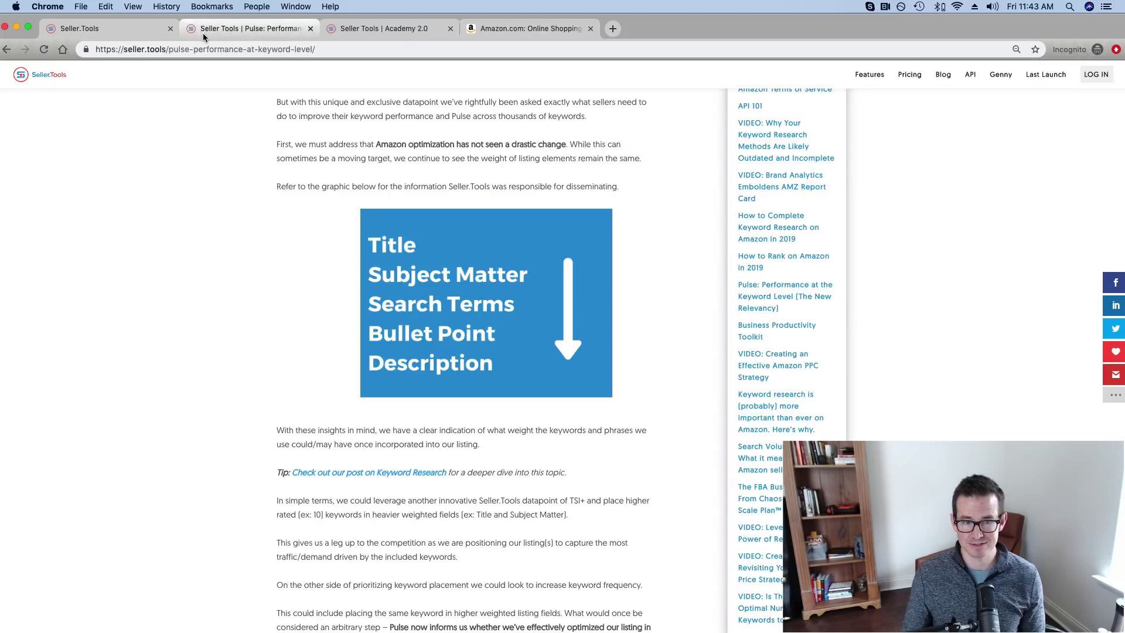
{"action": "left_click", "coordinate": [135, 34]}
{"action": "scroll", "coordinate": [814, 360], "scroll_direction": "down", "scroll_amount": 3}
{"action": "scroll", "coordinate": [580, 364], "scroll_direction": "down", "scroll_amount": 8}
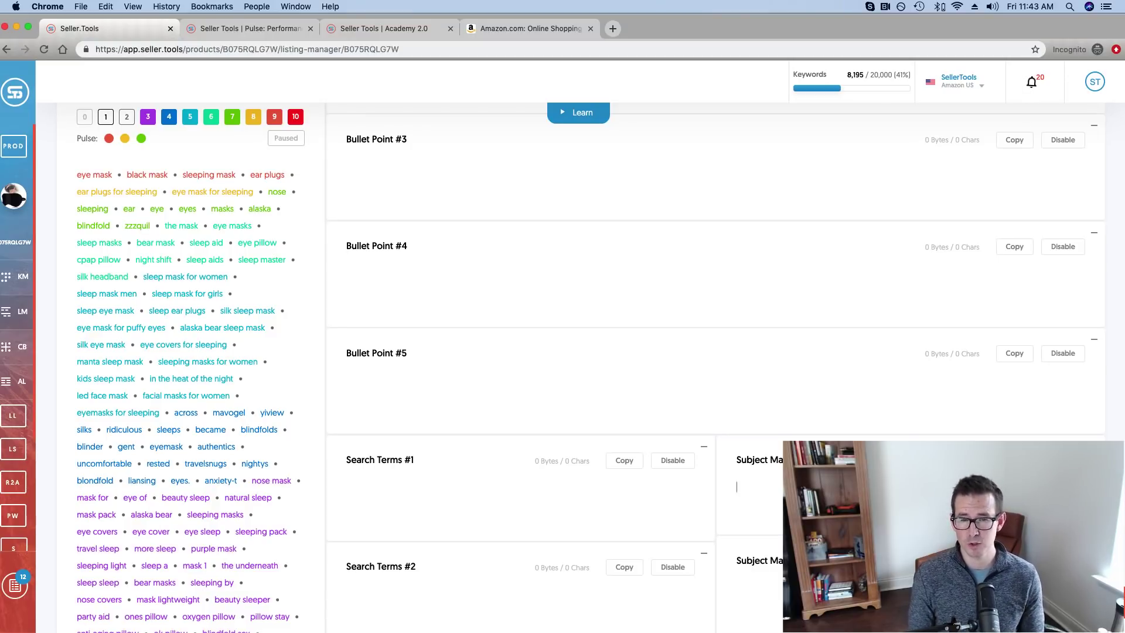
{"action": "scroll", "coordinate": [637, 425], "scroll_direction": "up", "scroll_amount": 10}
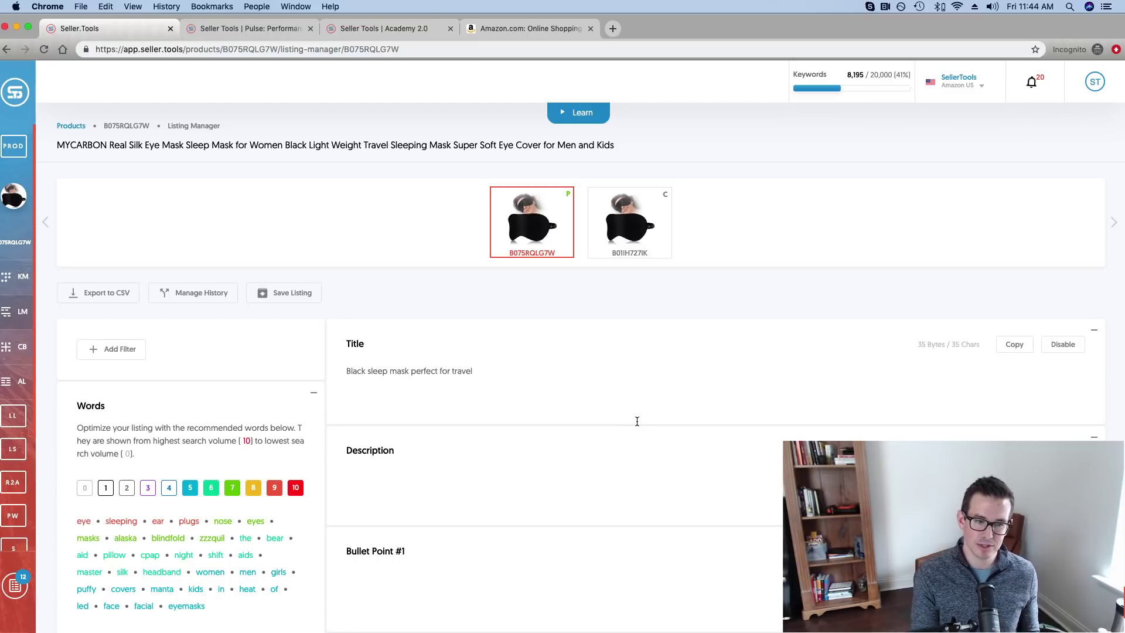
Review the remaining recommended words and phrases, and recheck the field weight order in the Pulse article.
{"action": "scroll", "coordinate": [187, 494], "scroll_direction": "down", "scroll_amount": 4}
{"action": "scroll", "coordinate": [186, 494], "scroll_direction": "down", "scroll_amount": 2}
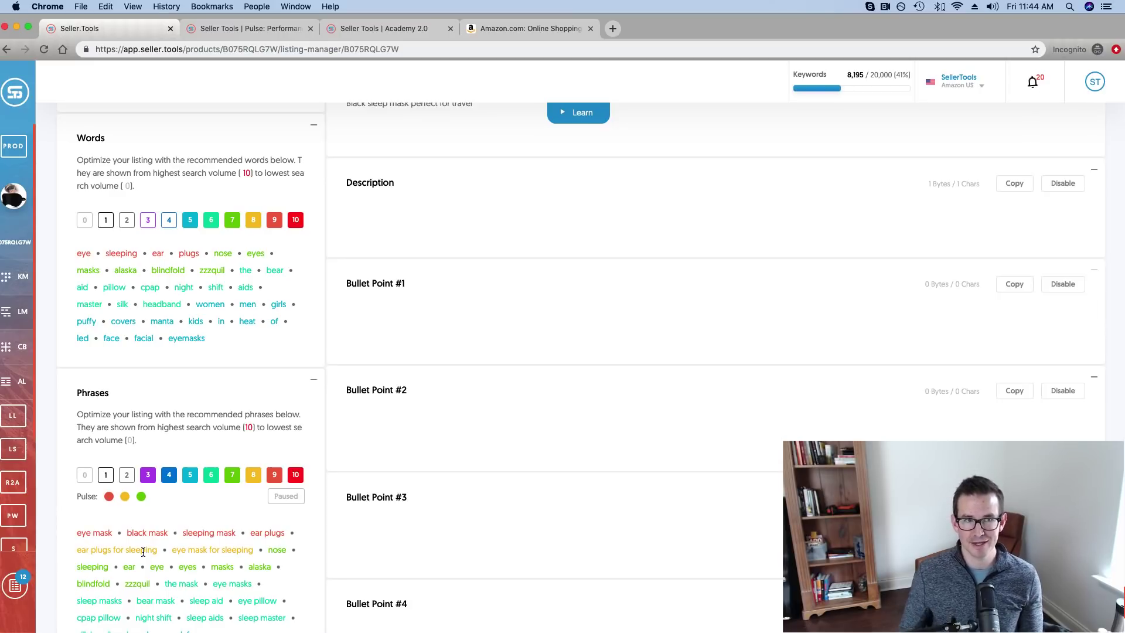
{"action": "left_click", "coordinate": [254, 37]}
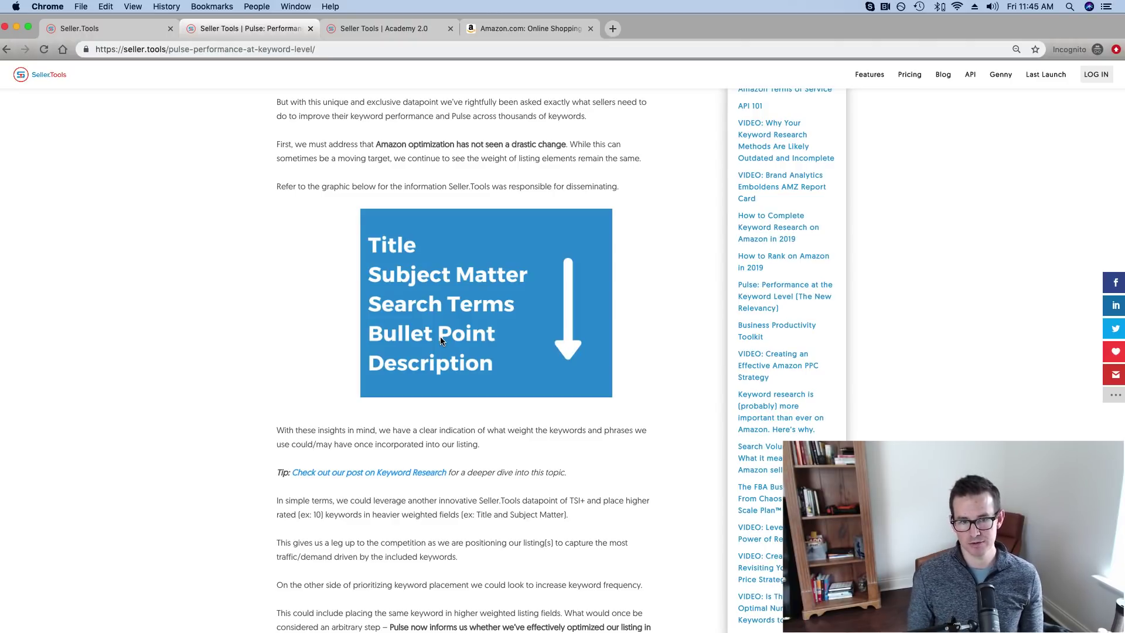
{"action": "left_click", "coordinate": [107, 28]}
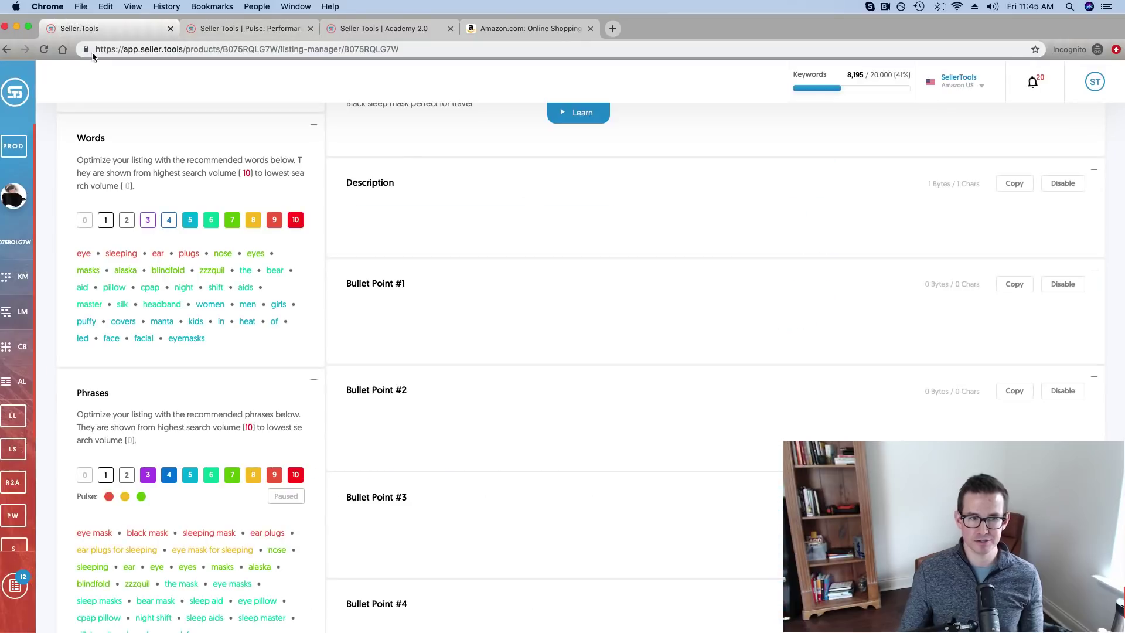